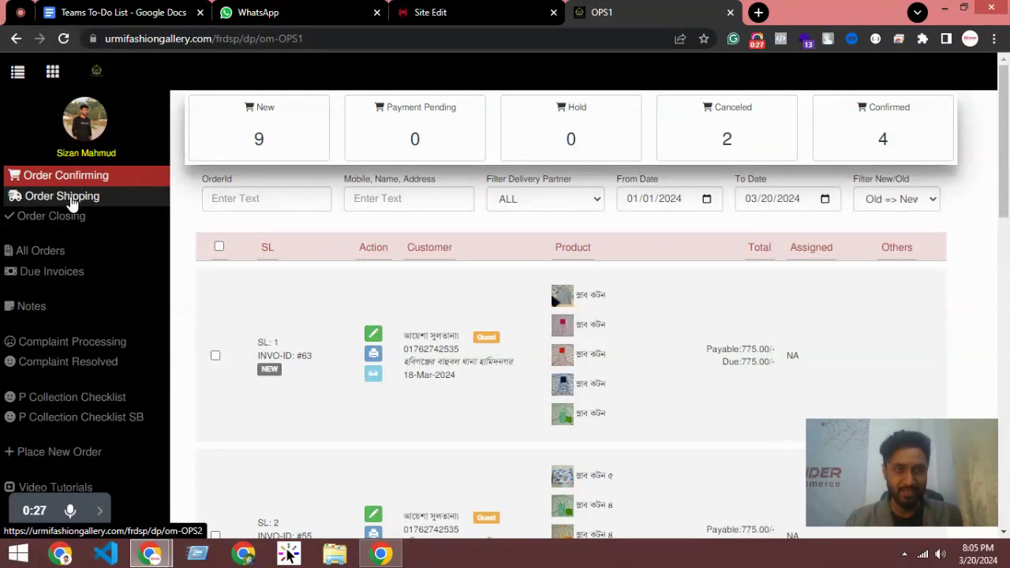
# In Order Shipping, select all the confirmed orders and bulk update their status to Print Complete
pyautogui.click(71, 199)
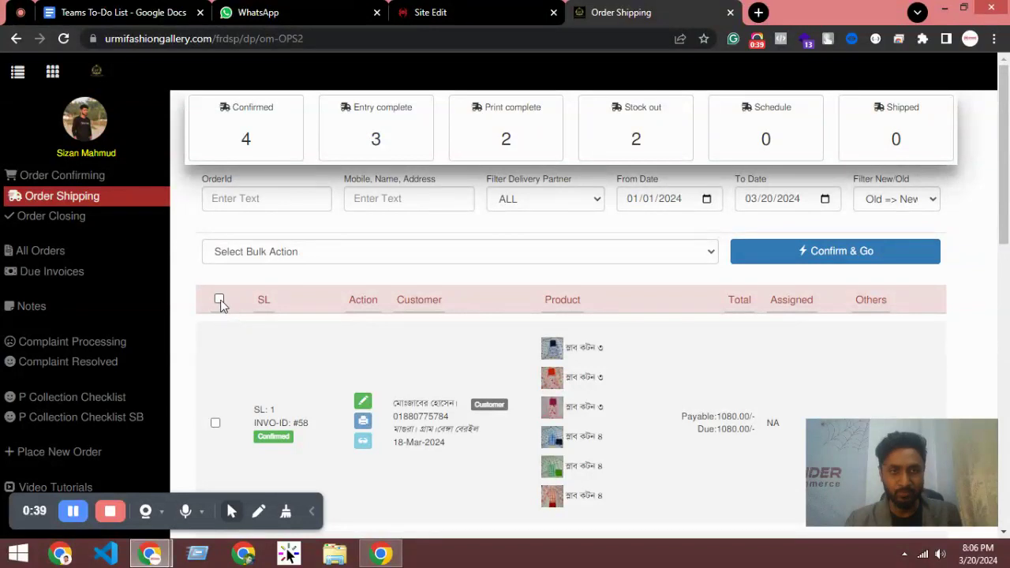
pyautogui.click(314, 514)
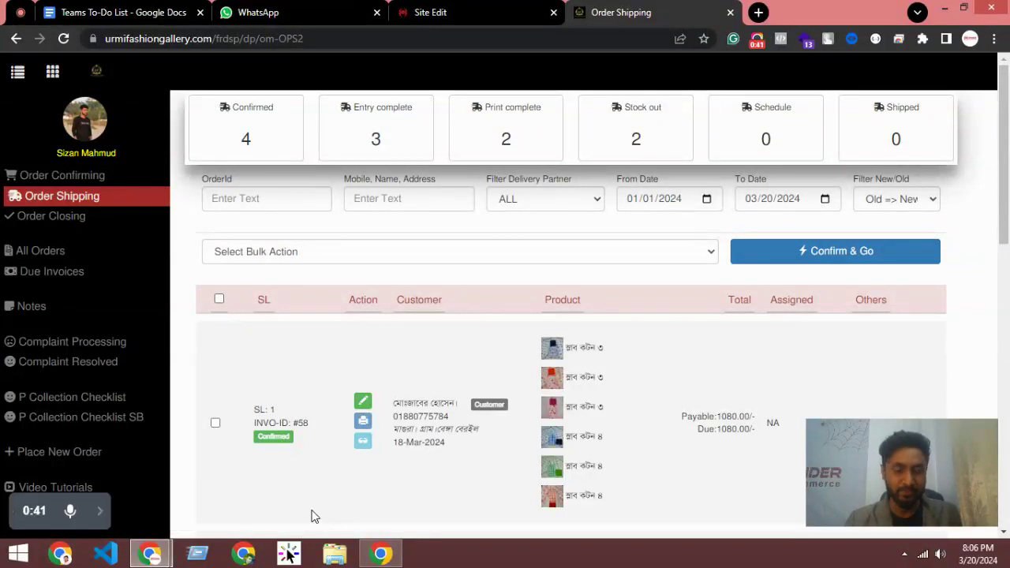
pyautogui.click(219, 300)
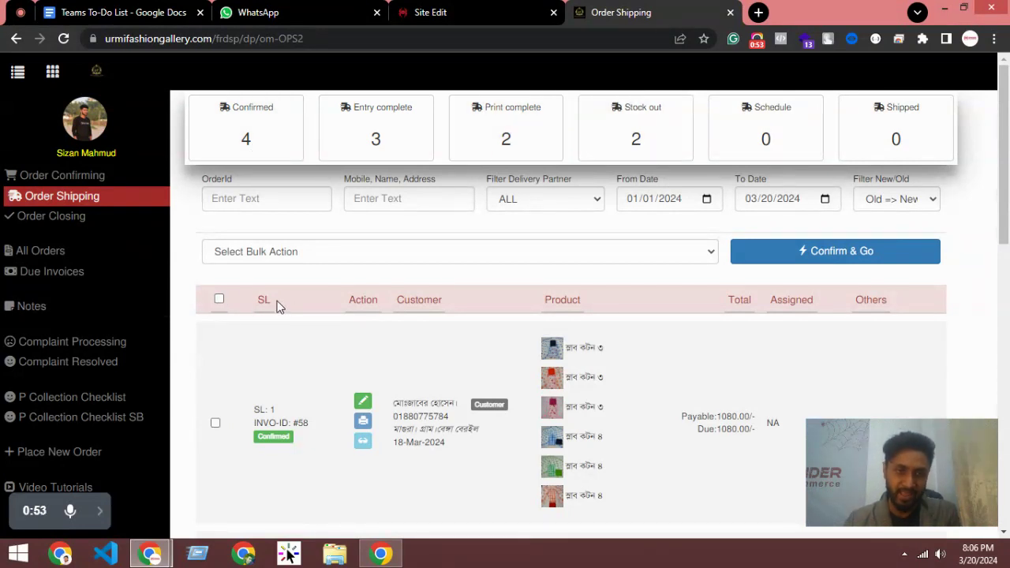
pyautogui.click(219, 302)
pyautogui.scroll(-7, 223, 322)
pyautogui.scroll(-4, 223, 332)
pyautogui.scroll(10, 221, 374)
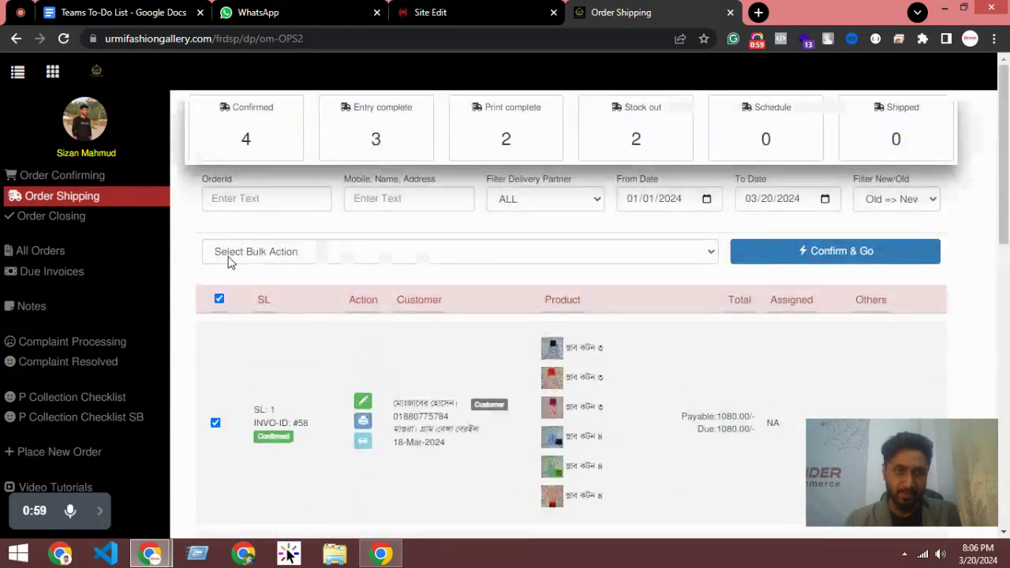
pyautogui.click(284, 252)
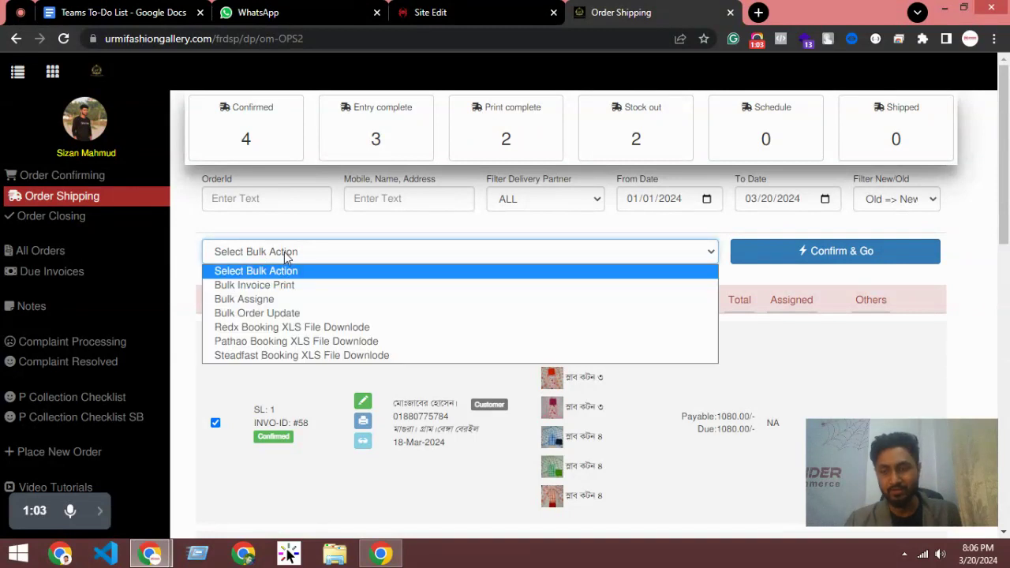
pyautogui.click(263, 315)
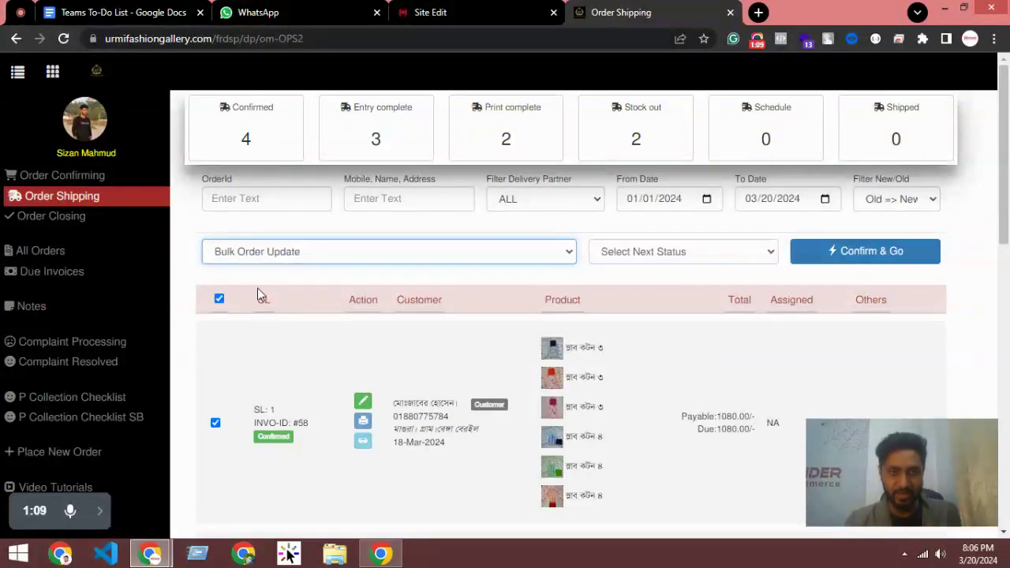
pyautogui.click(661, 254)
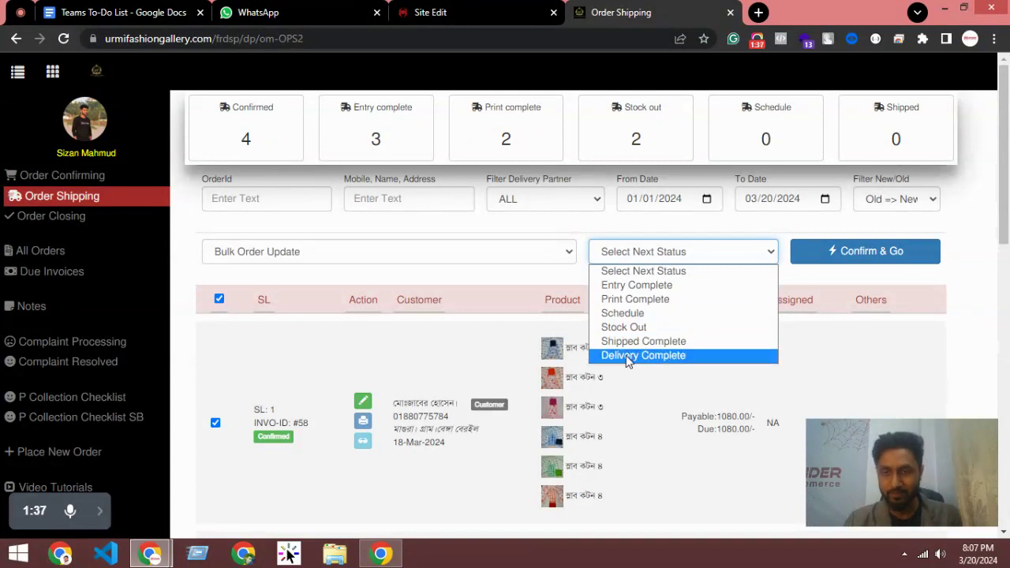
pyautogui.click(643, 299)
pyautogui.click(861, 253)
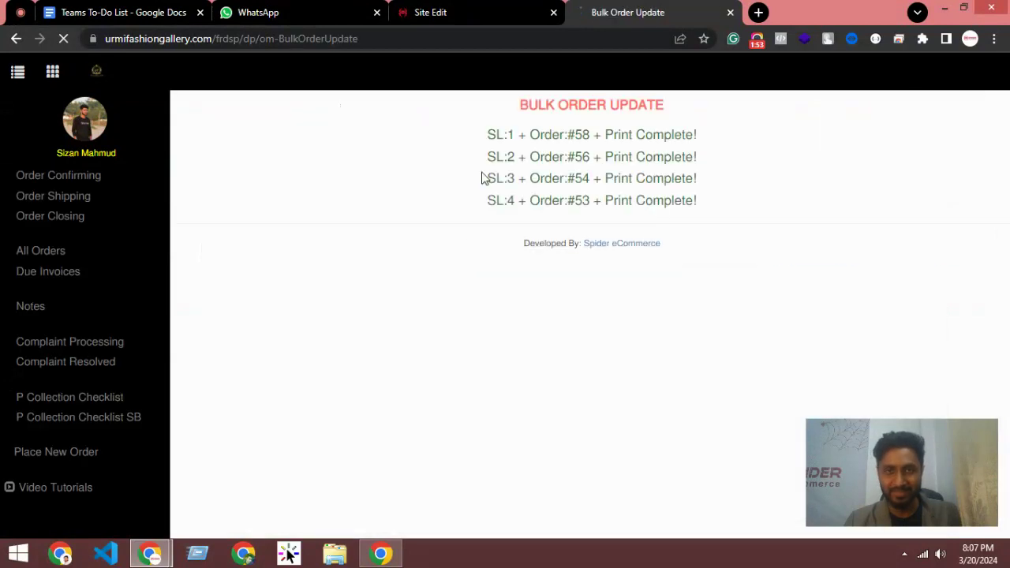
# Review the bulk update results, then return to Order Shipping and check the Print complete orders
pyautogui.moveTo(484, 139); pyautogui.dragTo(737, 137)
pyautogui.moveTo(733, 198); pyautogui.dragTo(594, 200)
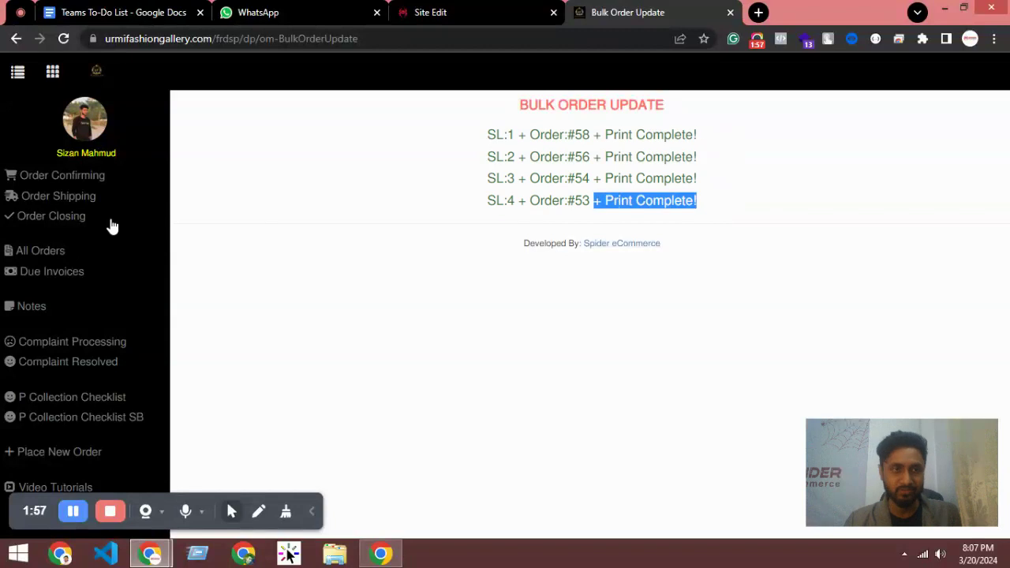
pyautogui.click(68, 199)
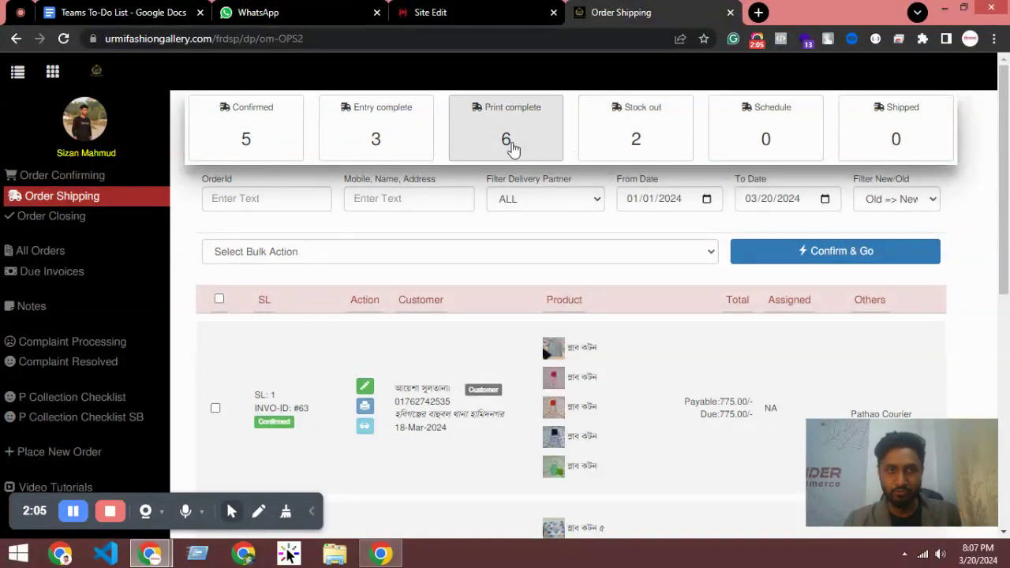
pyautogui.scroll(-5, 471, 214)
pyautogui.scroll(5, 471, 213)
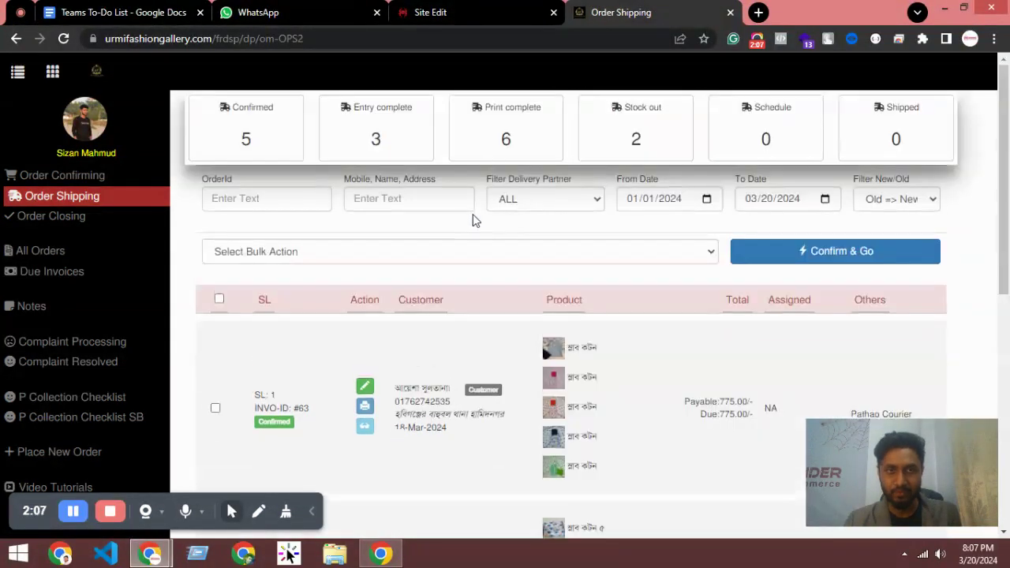
pyautogui.click(503, 136)
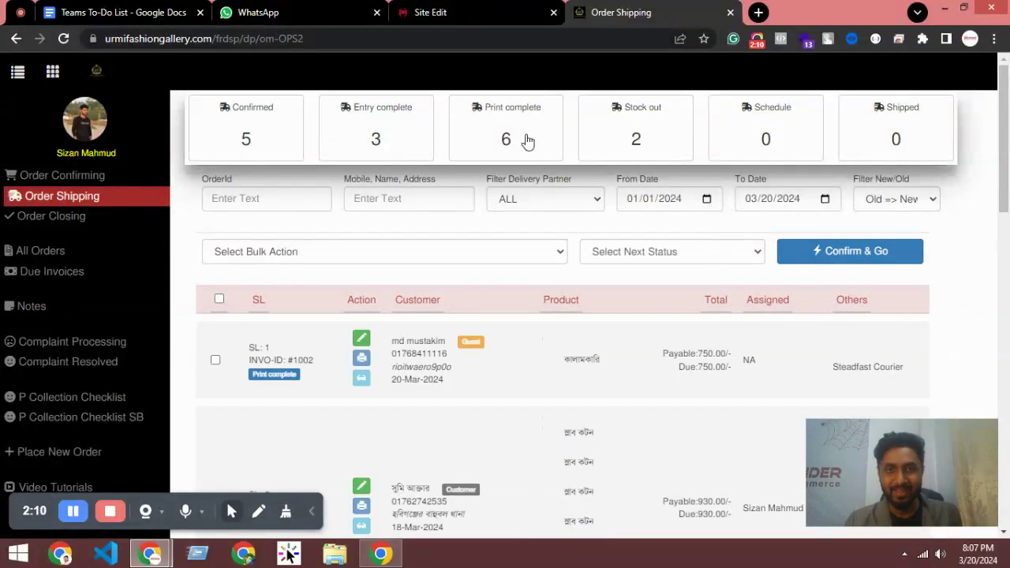
# Select all the orders remaining in the Confirmed list and bulk update their status to Print Complete
pyautogui.click(250, 135)
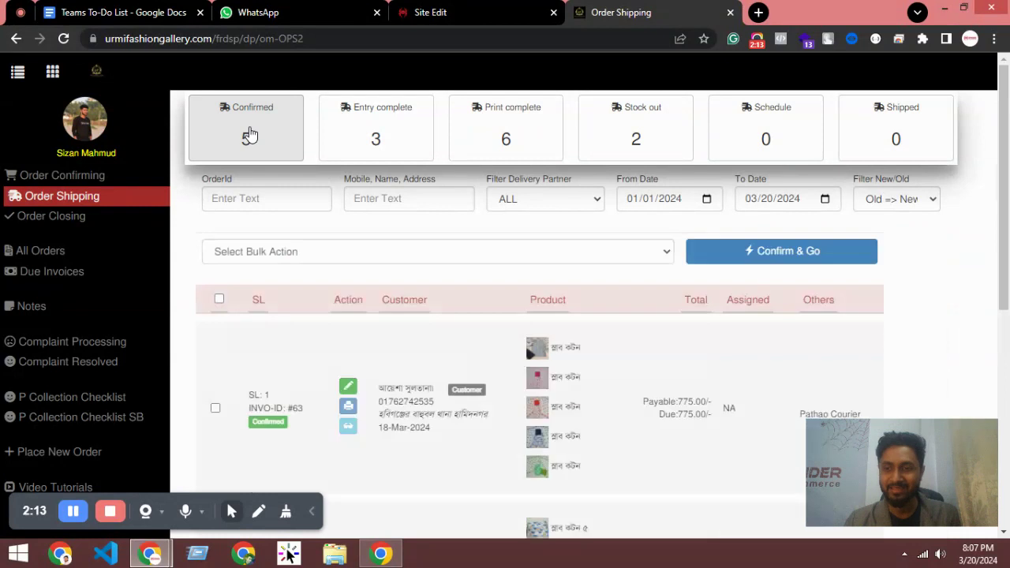
pyautogui.scroll(-10, 234, 282)
pyautogui.scroll(10, 246, 295)
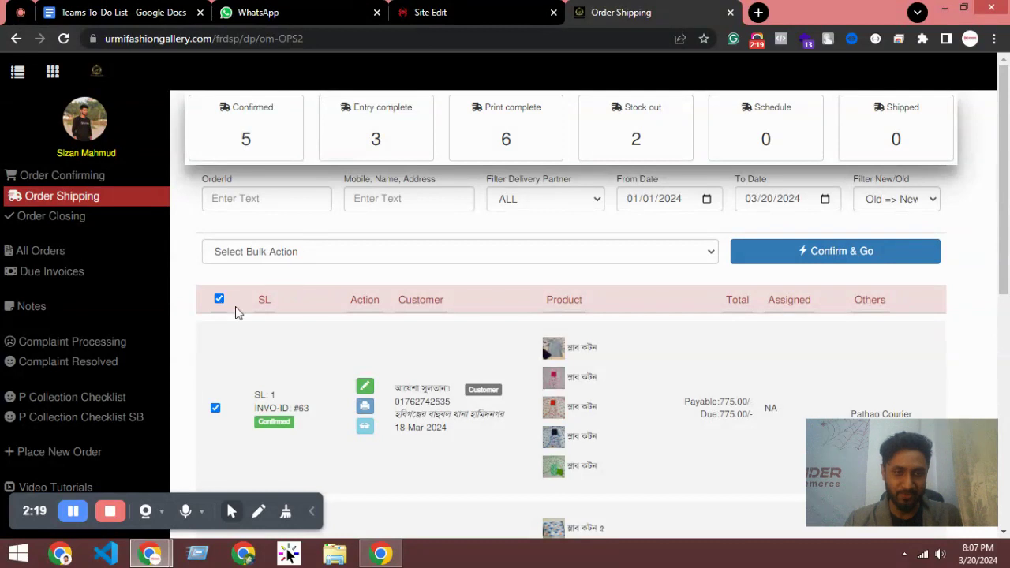
pyautogui.click(284, 254)
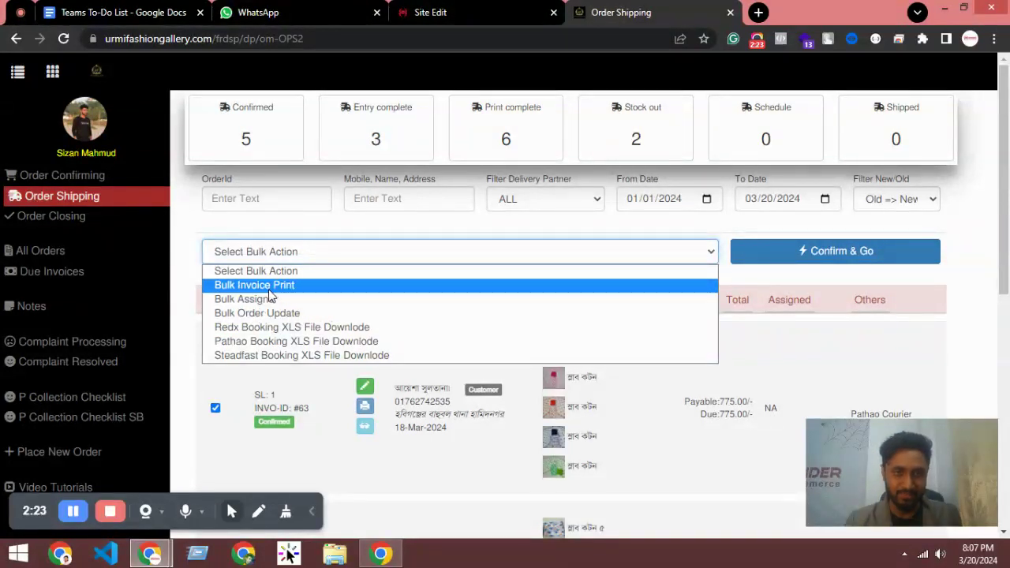
pyautogui.click(260, 314)
pyautogui.click(631, 252)
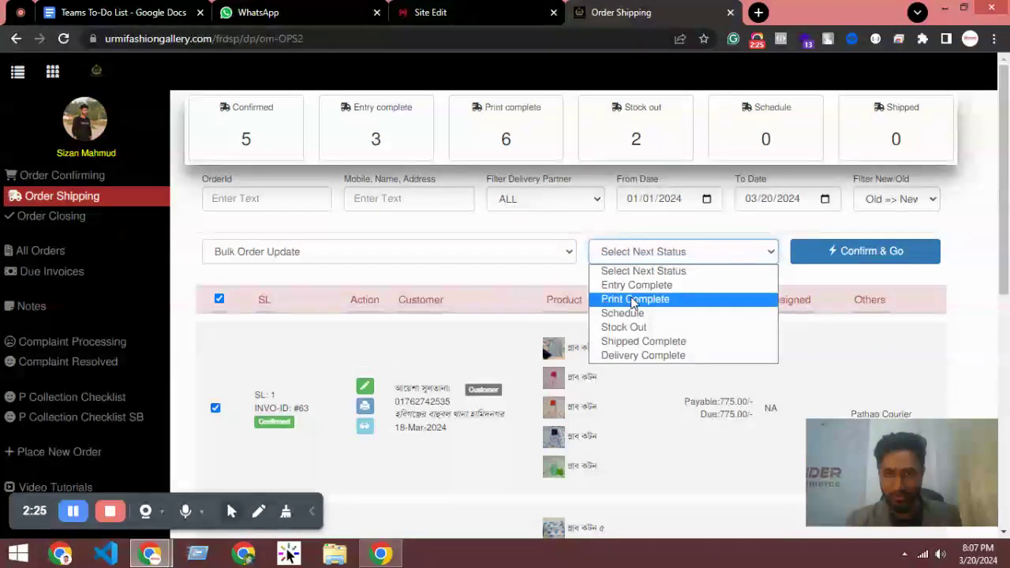
pyautogui.click(631, 299)
pyautogui.click(839, 257)
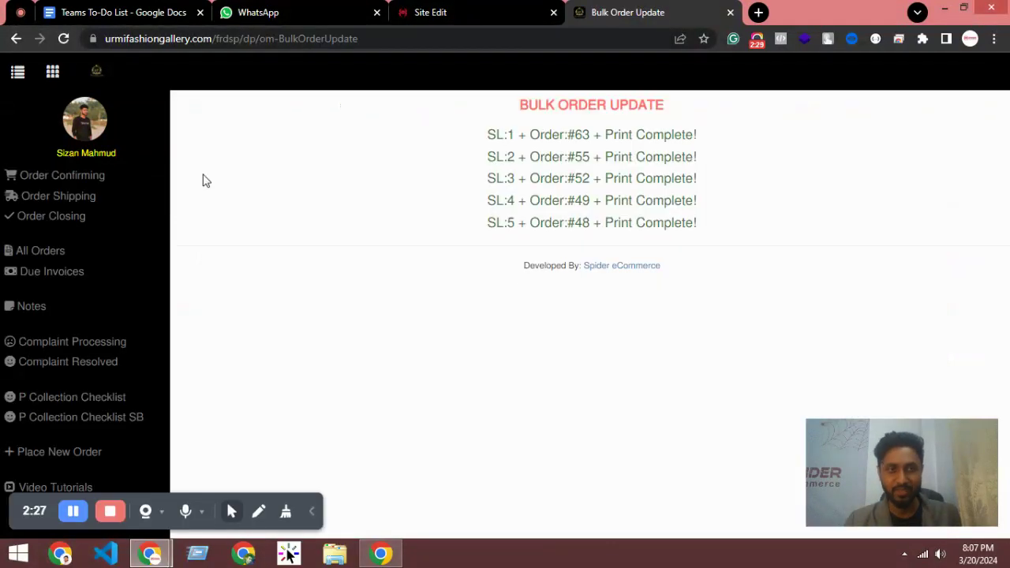
# Return to Order Shipping, show the Print complete orders and look through the list
pyautogui.click(69, 203)
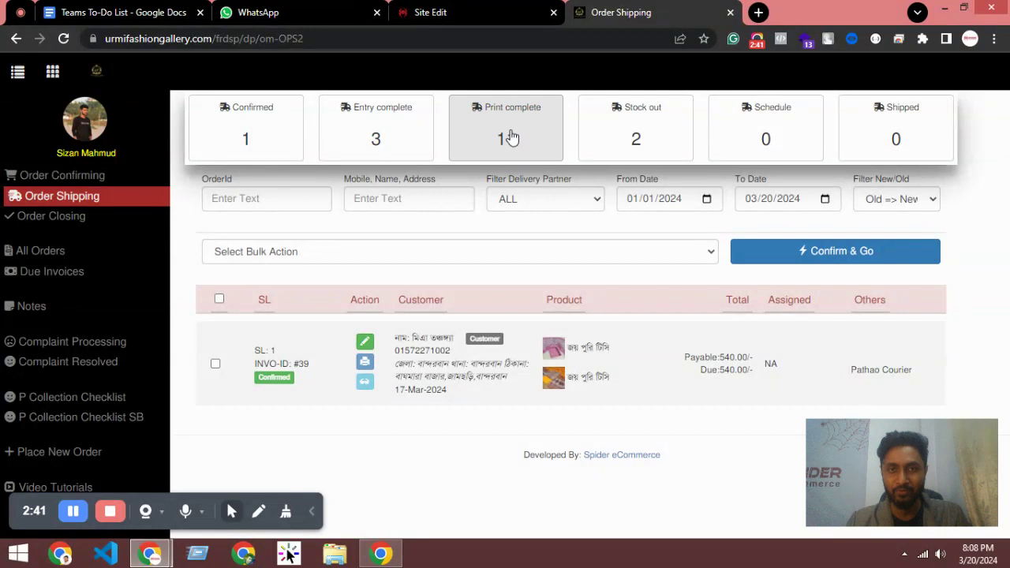
pyautogui.click(509, 139)
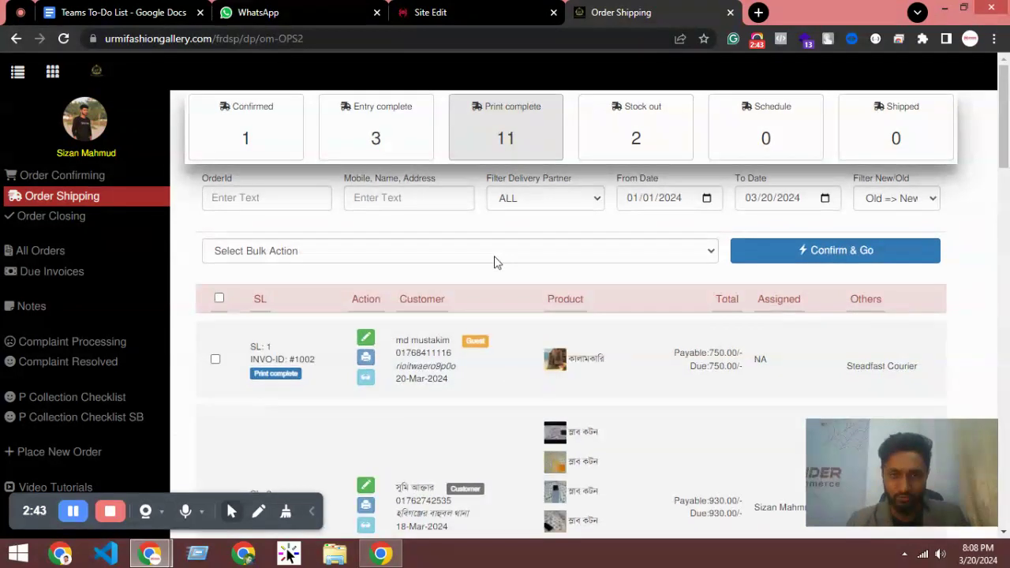
pyautogui.scroll(-5, 497, 284)
pyautogui.scroll(10, 502, 302)
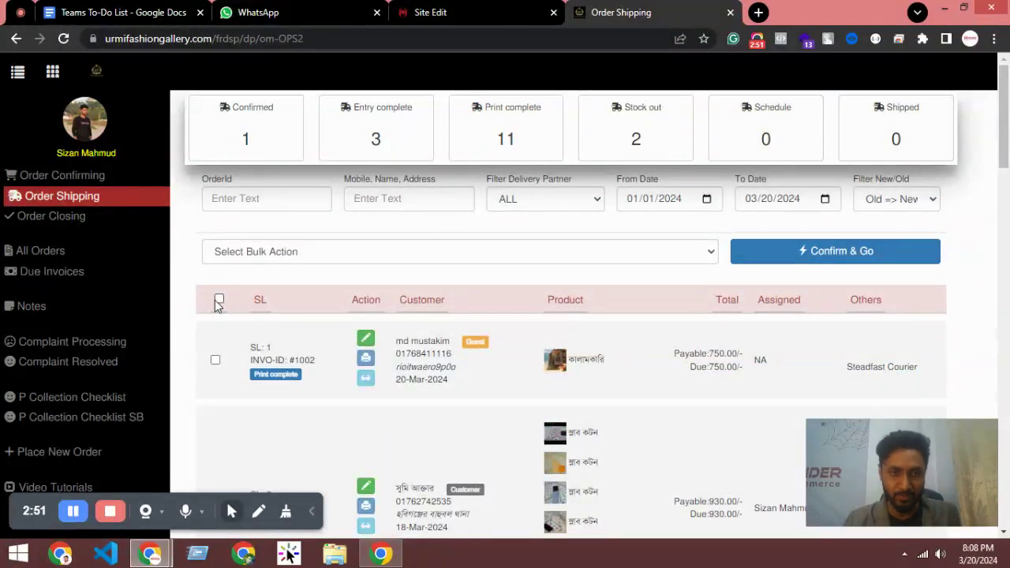
pyautogui.click(521, 136)
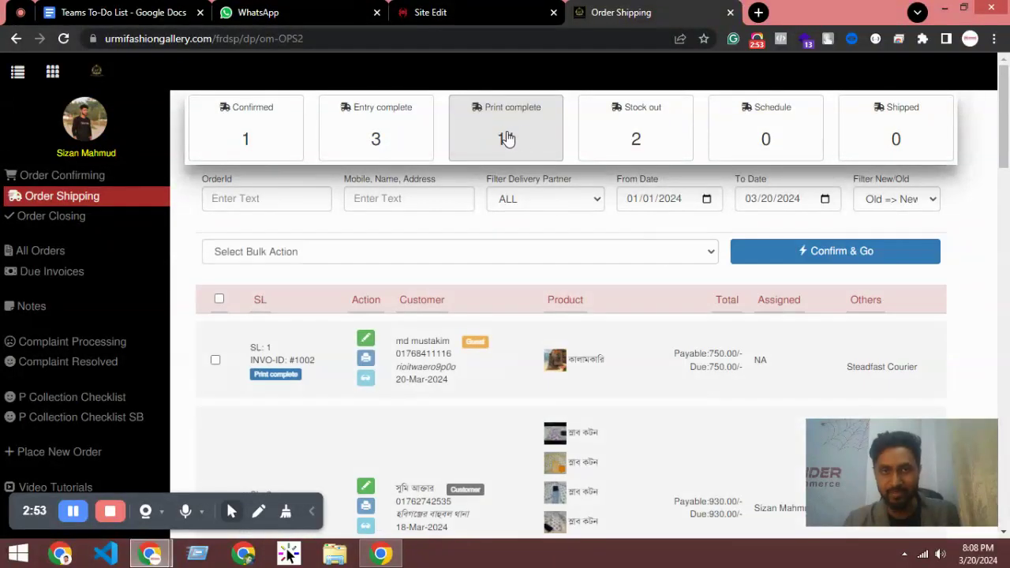
pyautogui.scroll(-9, 446, 308)
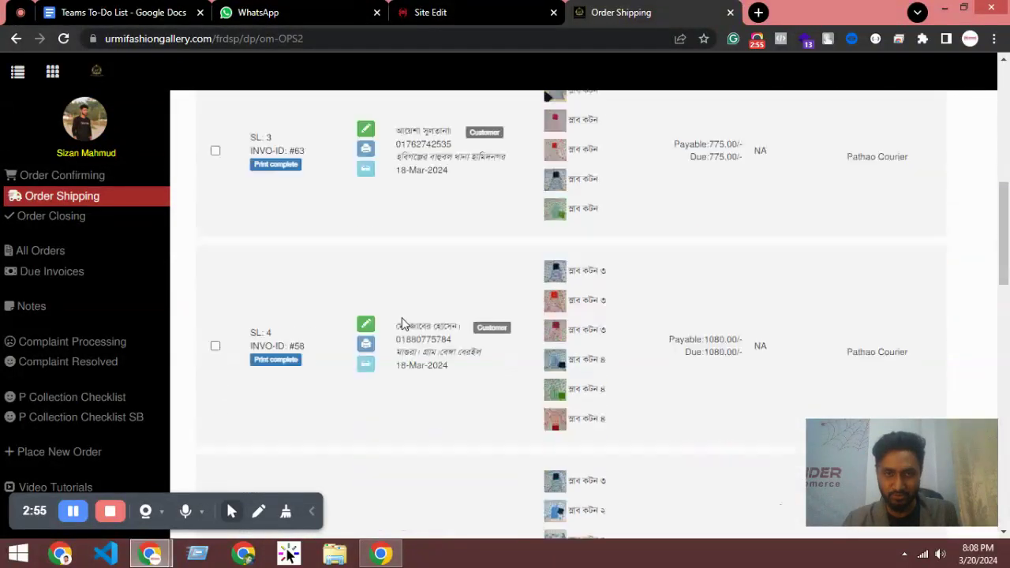
pyautogui.scroll(10, 393, 375)
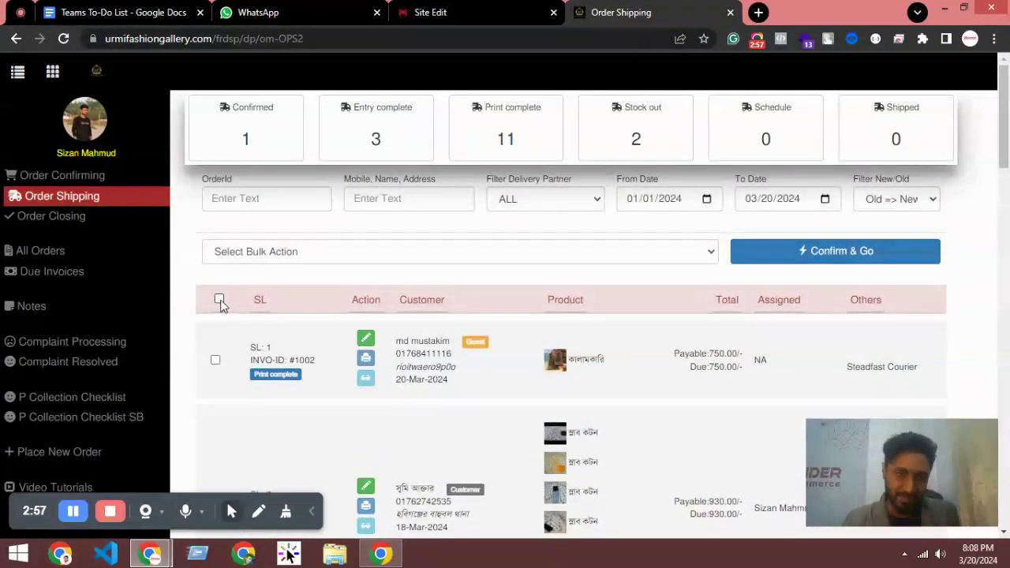
# Select all the listed print-complete orders and bulk update their status to Shipped Complete
pyautogui.click(219, 301)
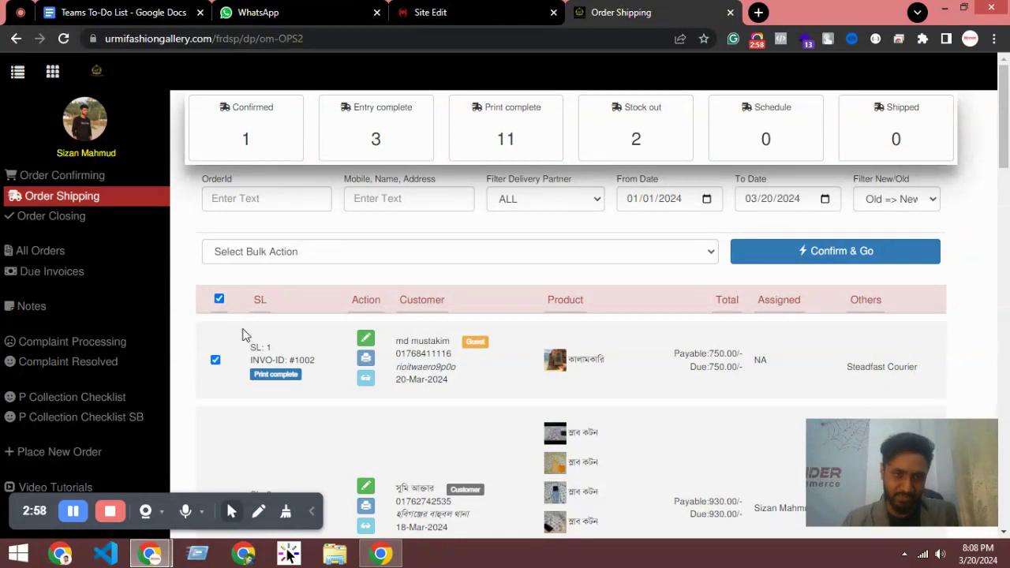
pyautogui.click(312, 511)
pyautogui.scroll(-1, 276, 377)
pyautogui.scroll(-8, 284, 375)
pyautogui.scroll(8, 303, 371)
pyautogui.scroll(-10, 288, 379)
pyautogui.scroll(10, 288, 378)
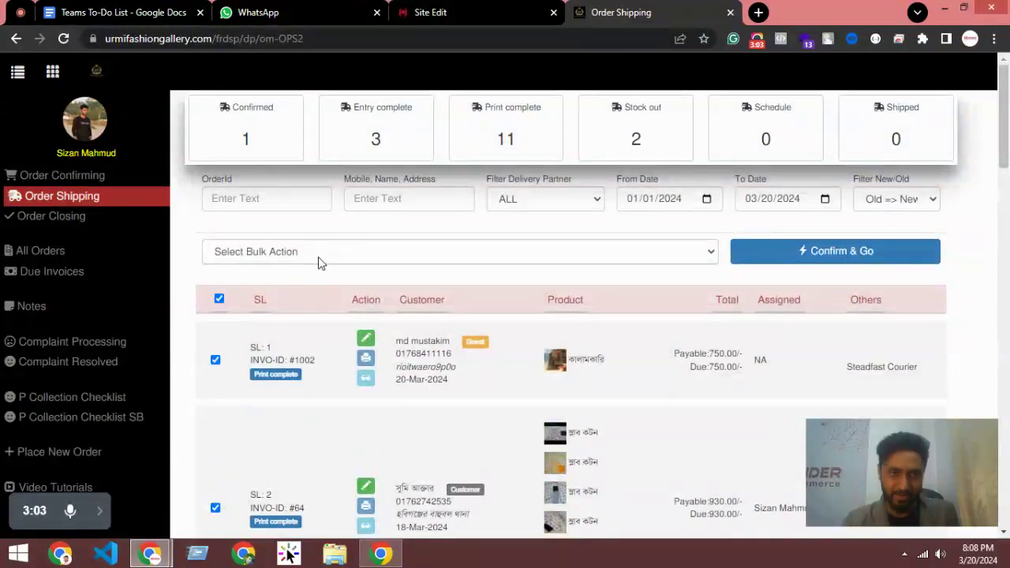
pyautogui.click(317, 252)
pyautogui.click(257, 313)
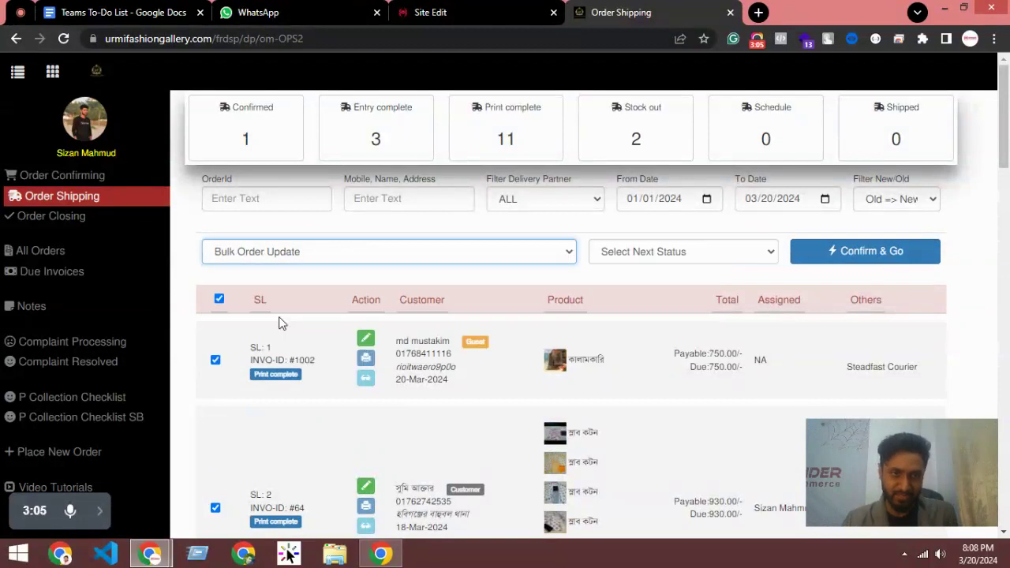
pyautogui.click(641, 253)
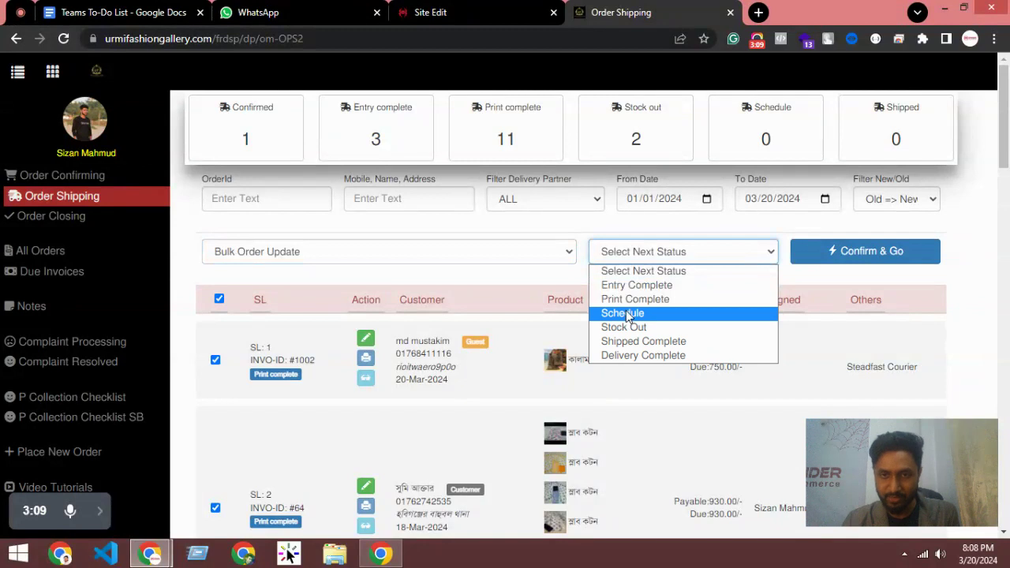
pyautogui.click(609, 348)
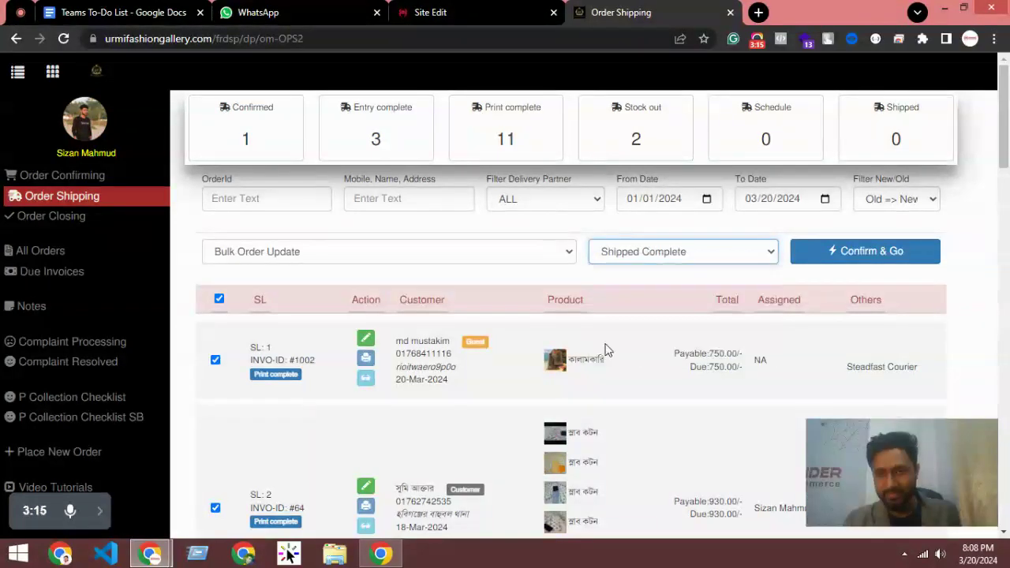
pyautogui.click(802, 250)
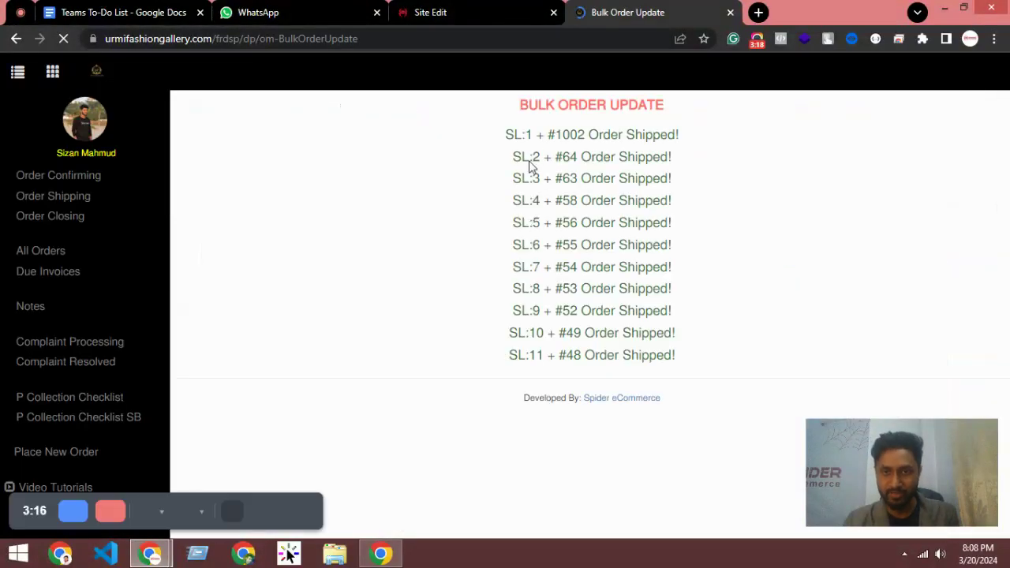
# Review the shipped order results, then return to Order Shipping and show the Shipped orders
pyautogui.moveTo(523, 157); pyautogui.dragTo(561, 245)
pyautogui.click(61, 196)
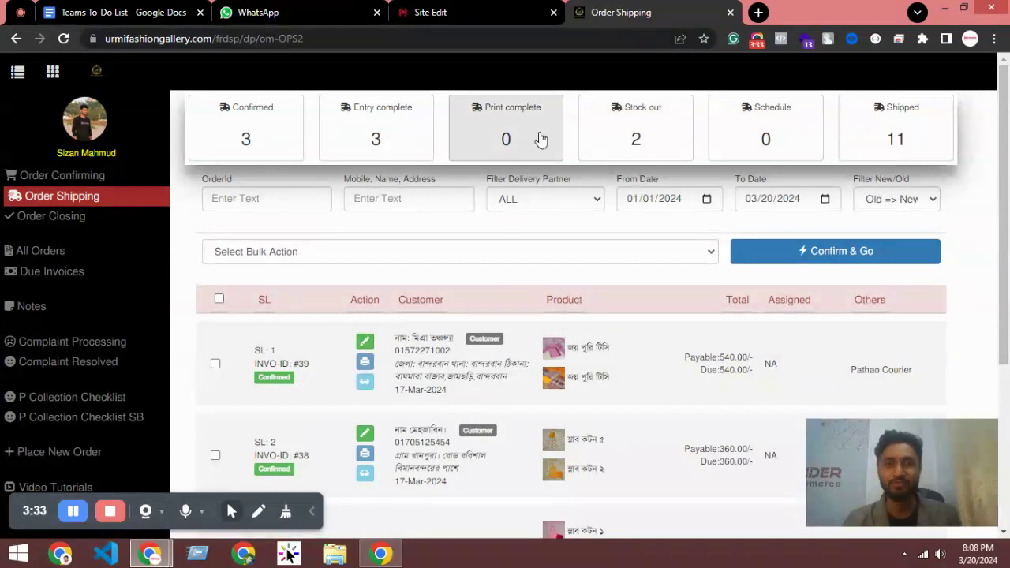
pyautogui.click(950, 131)
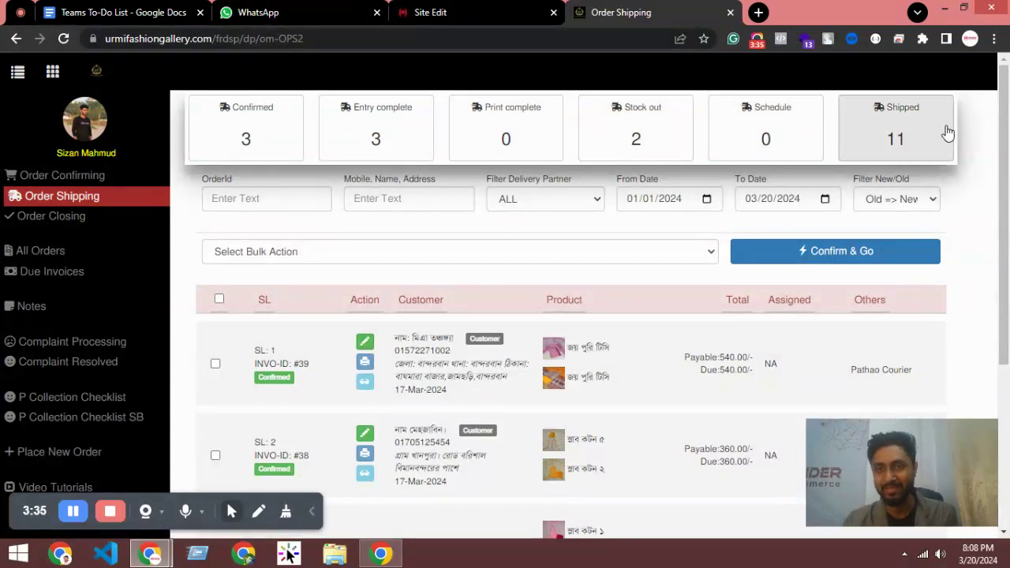
pyautogui.click(597, 142)
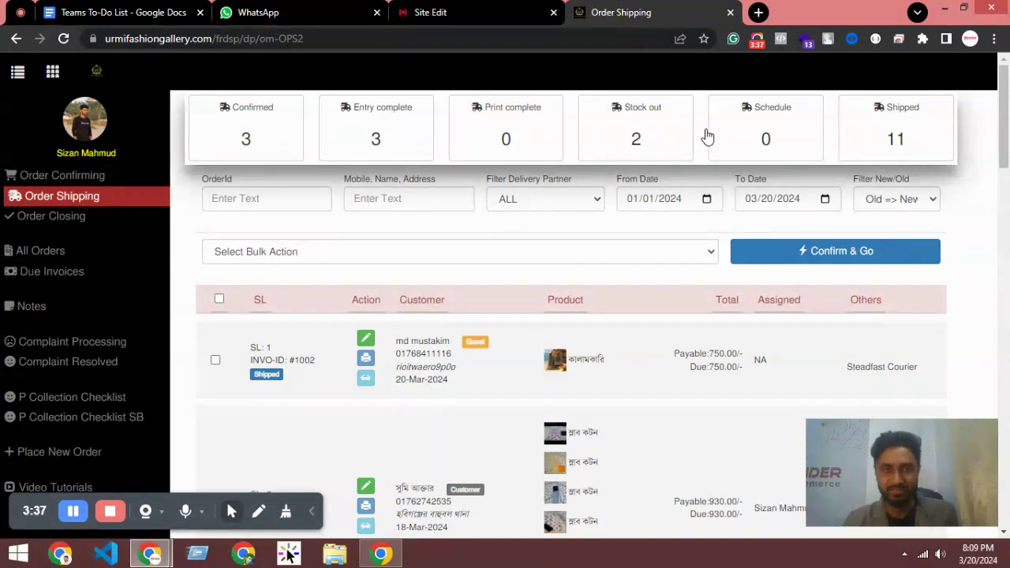